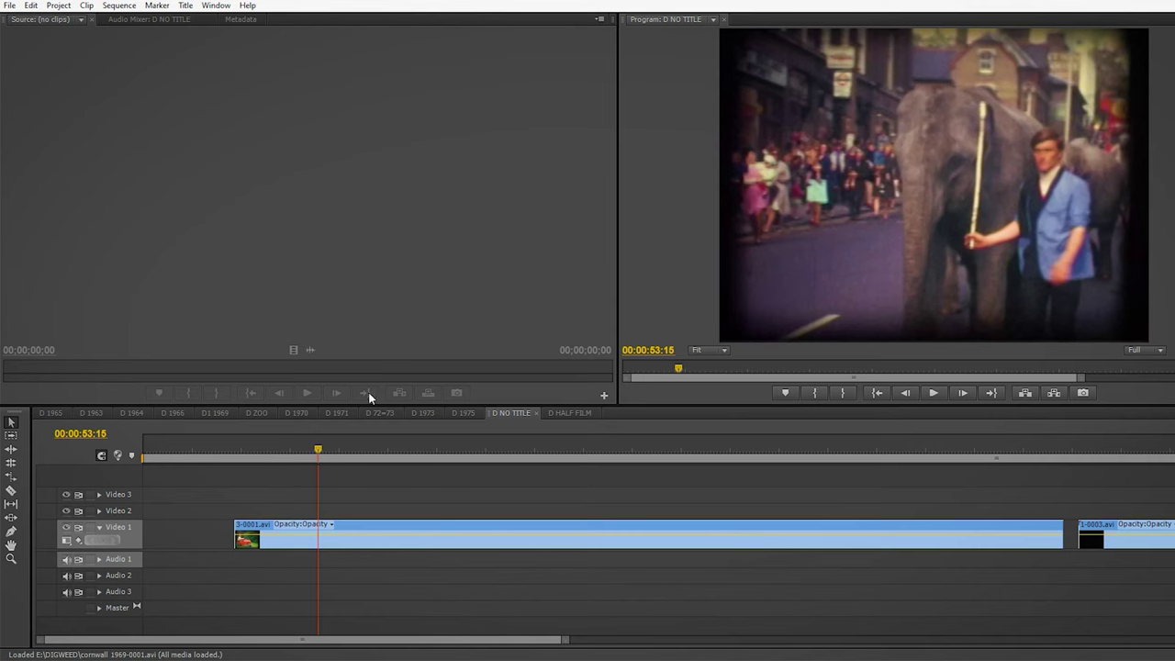
# - Create a new DV-PAL Standard 48kHz sequence and place SUMMER 72-73-0001.avi on Video 1, starting at about 00:00:10:15
pyautogui.click(561, 413)
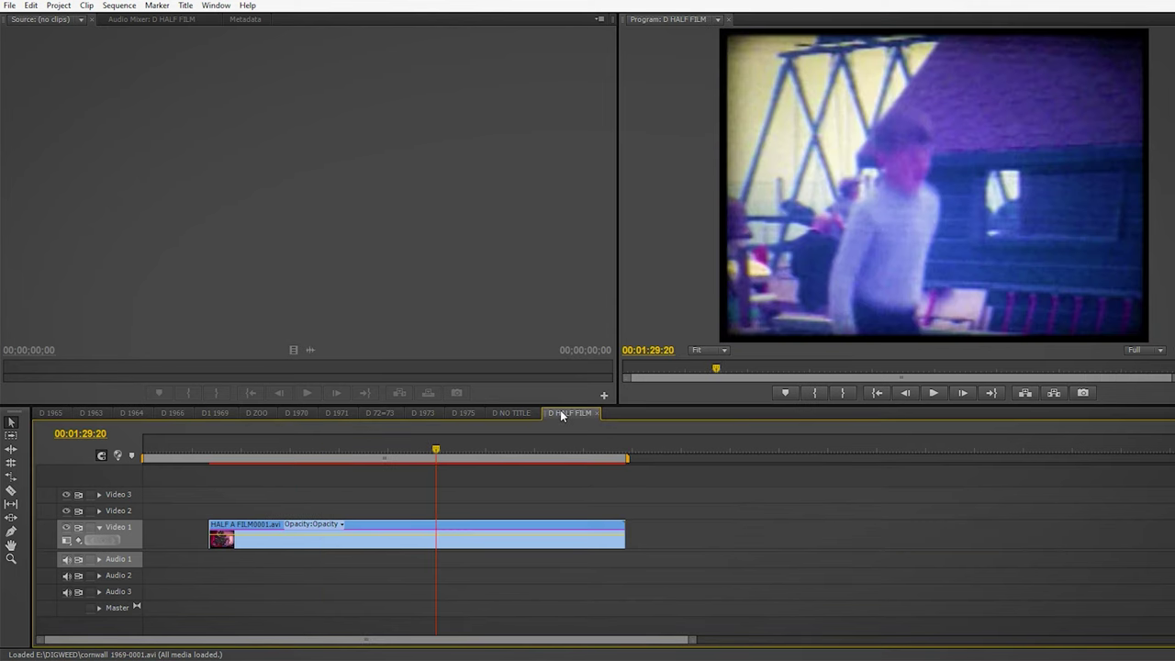
pyautogui.hotkey('ctrl', 'n')
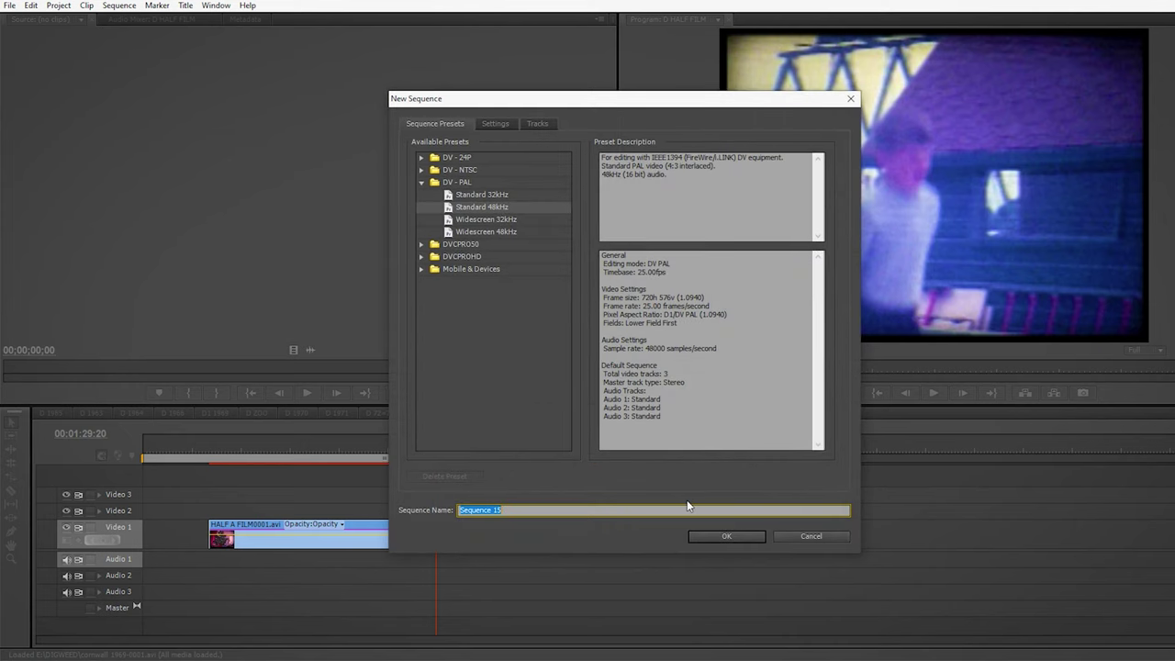
pyautogui.click(725, 535)
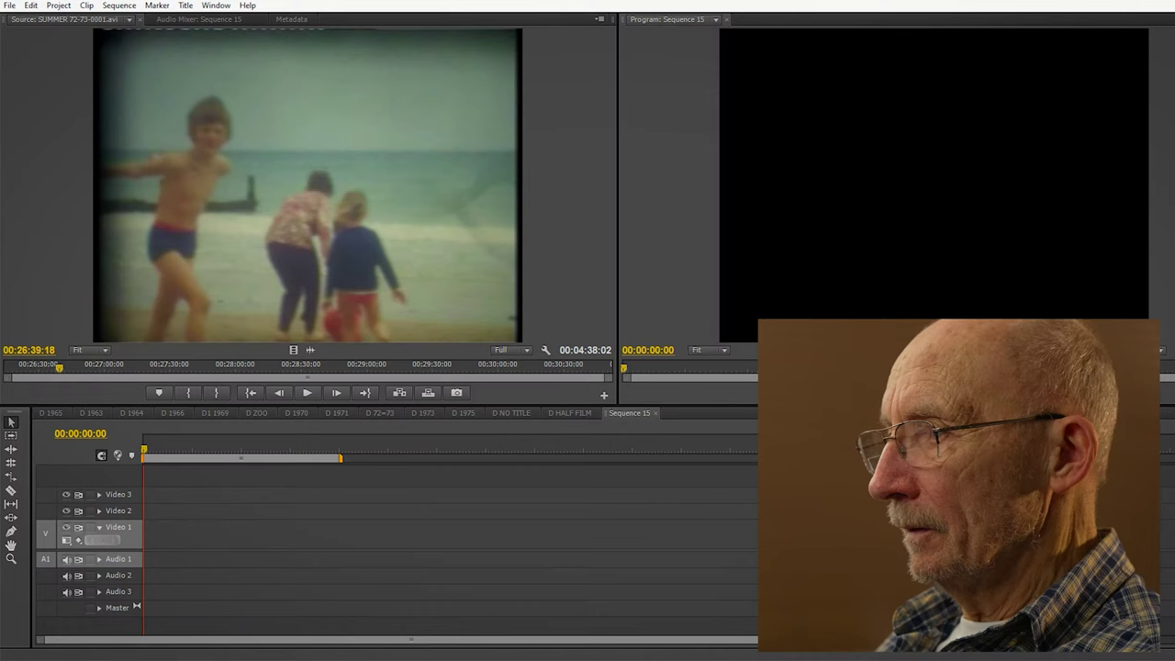
pyautogui.moveTo(308, 183); pyautogui.dragTo(182, 545)
pyautogui.moveTo(180, 449); pyautogui.dragTo(263, 470)
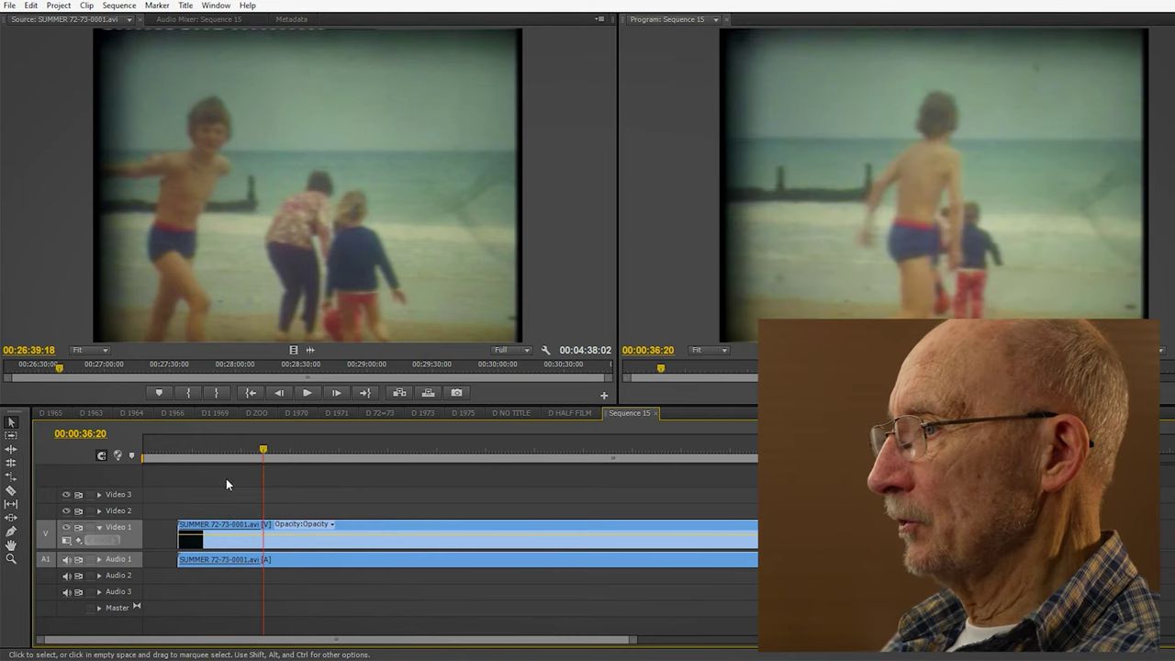
# - Unlink the audio of the SUMMER 72-73-0001.avi clip from its video and delete the audio part
pyautogui.rightClick(306, 540)
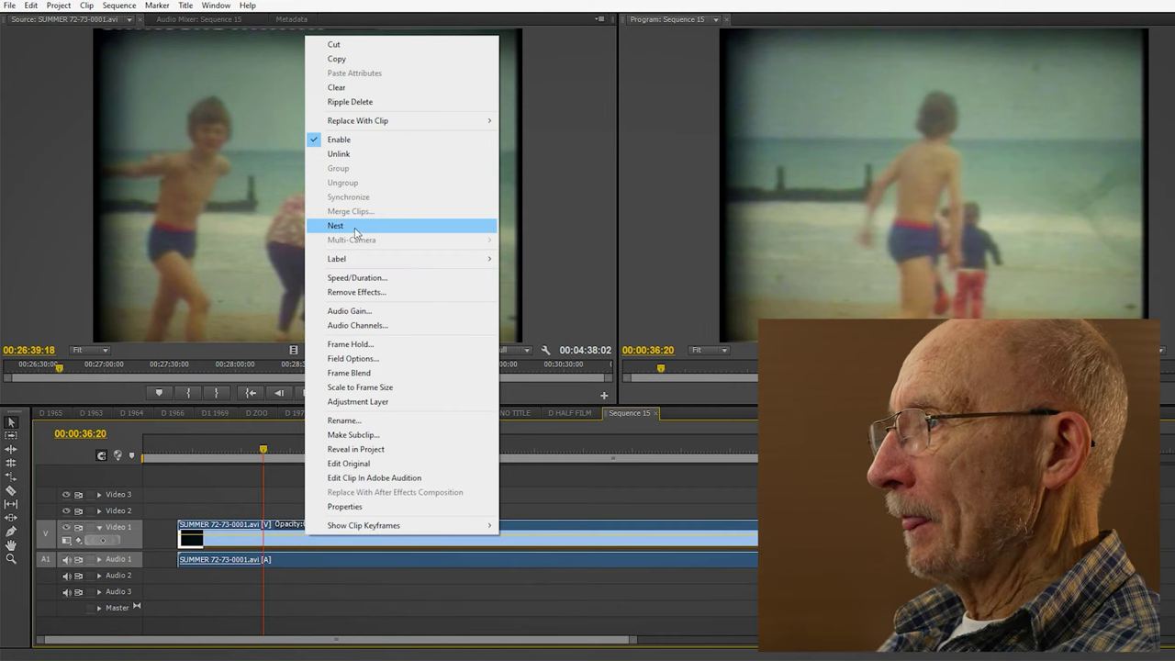
pyautogui.click(338, 153)
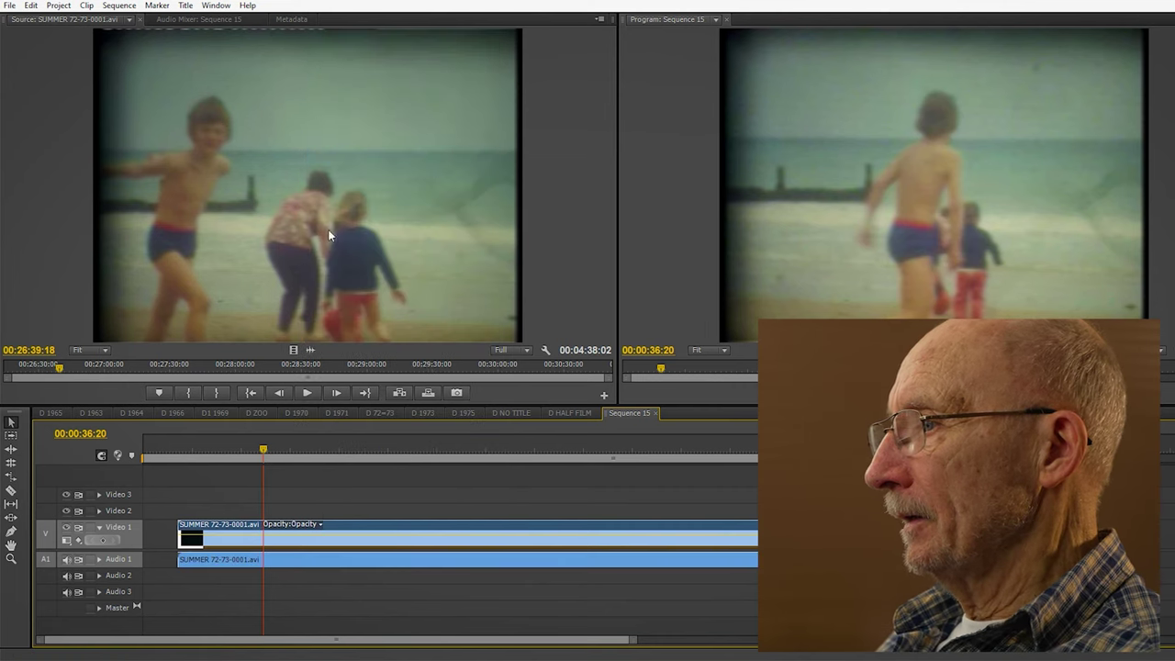
pyautogui.click(294, 557)
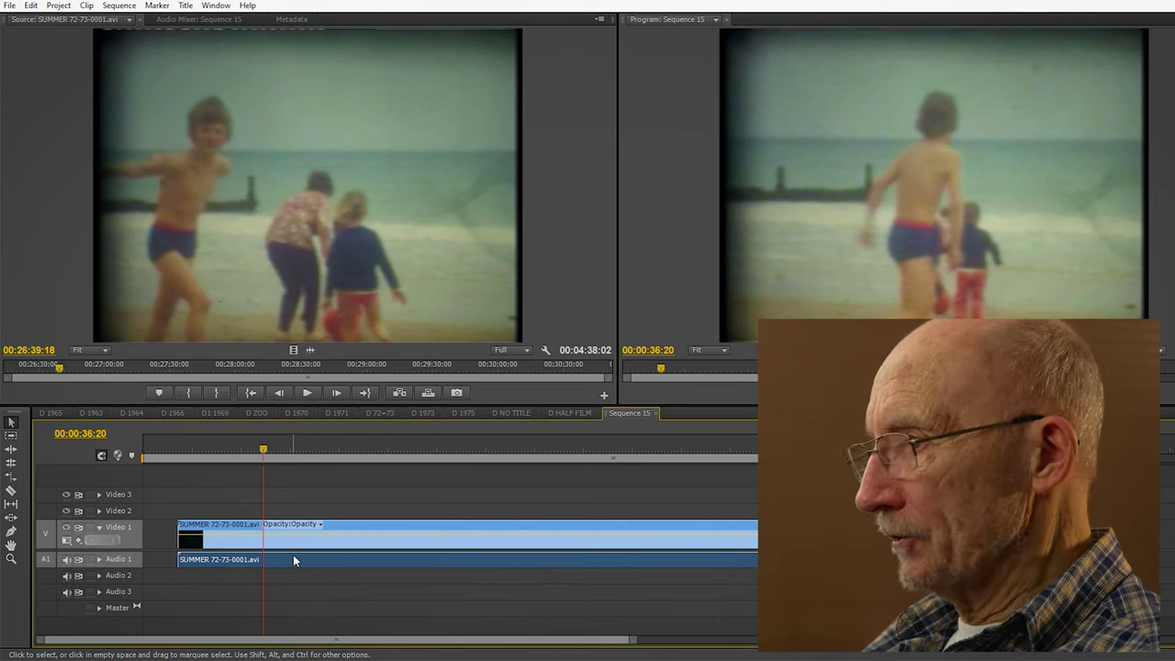
pyautogui.press('Delete')
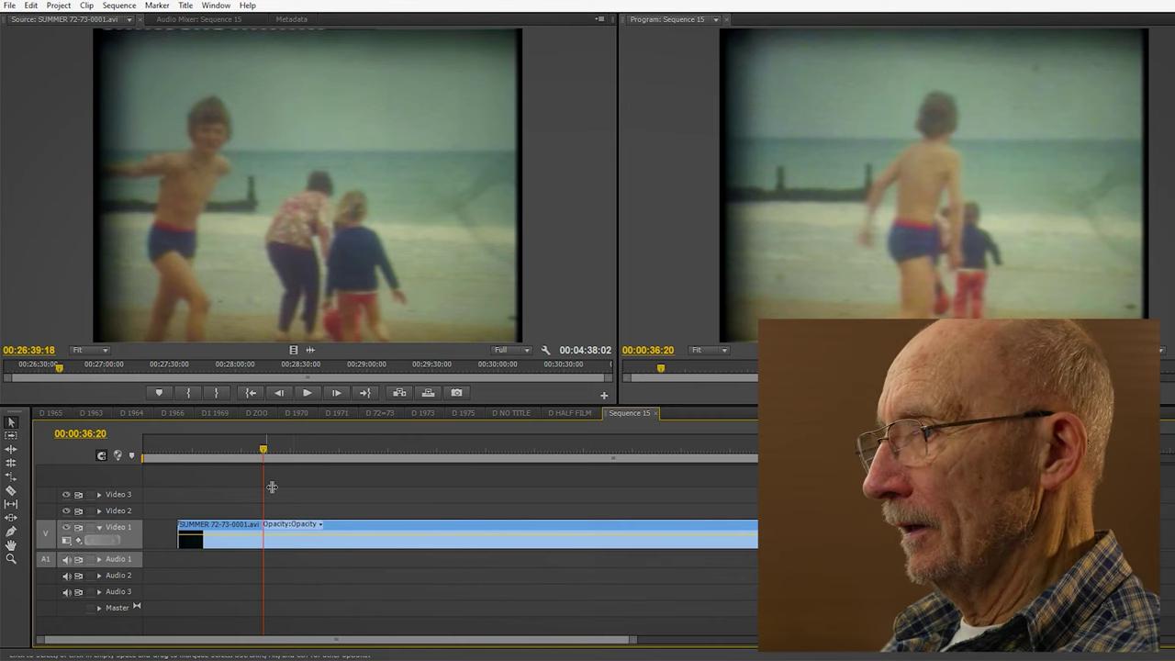
# - Split the video clip at 00:00:21:05 and delete the black section before the cut
pyautogui.moveTo(179, 451); pyautogui.dragTo(211, 461)
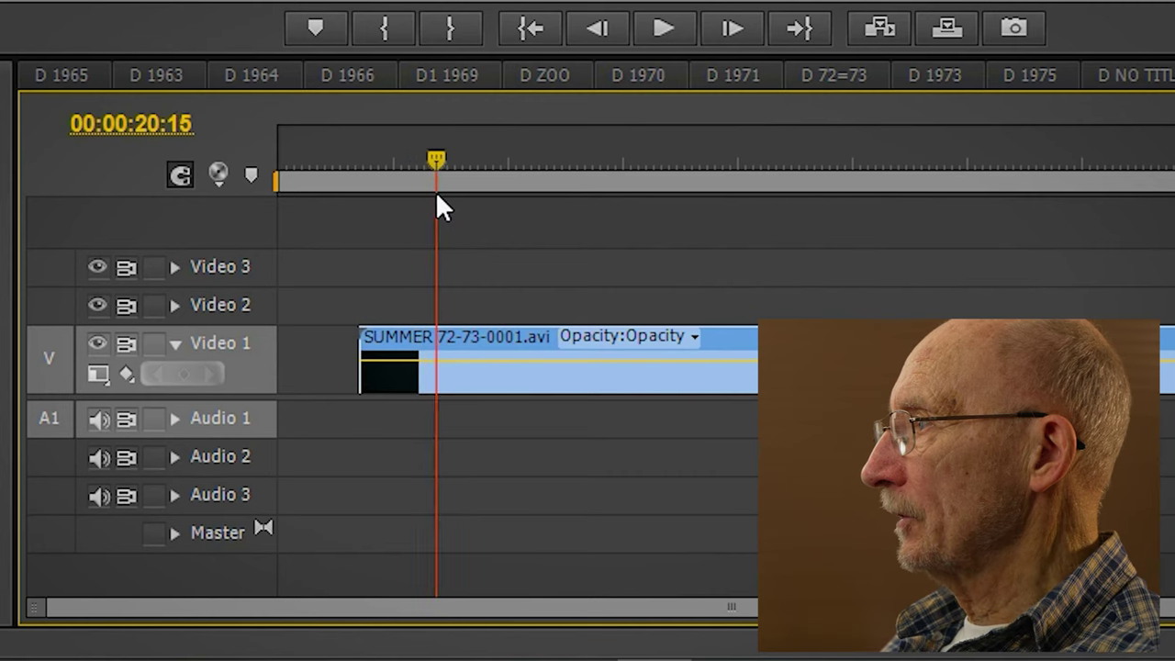
pyautogui.moveTo(437, 196); pyautogui.dragTo(440, 196)
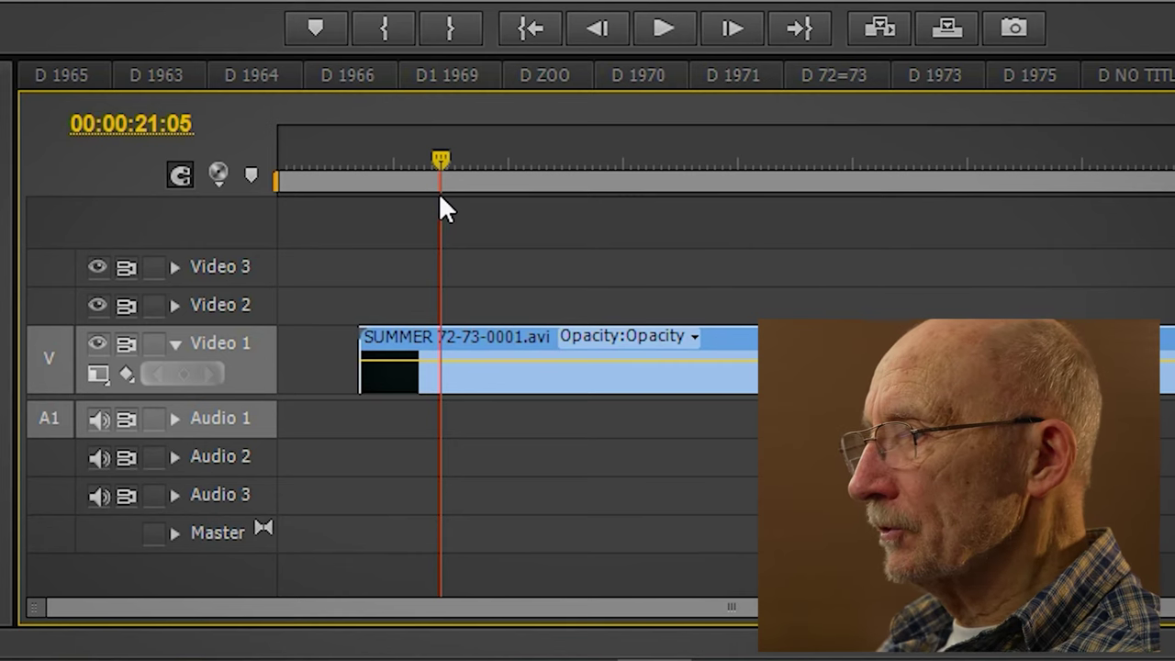
pyautogui.press('c')
pyautogui.click(440, 363)
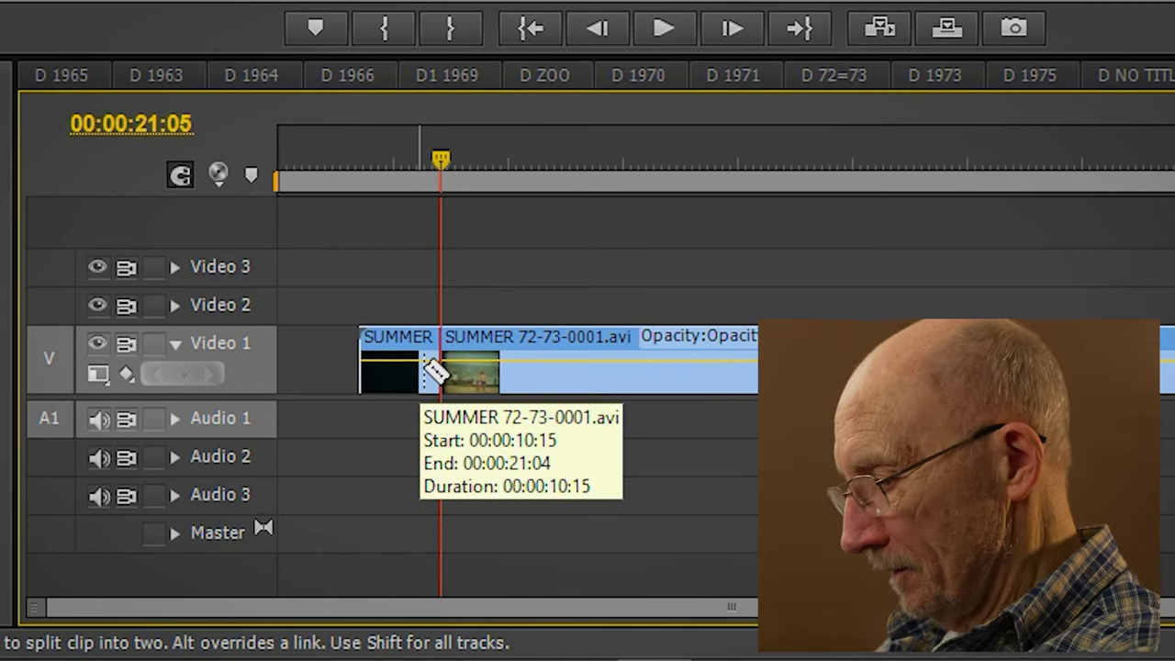
pyautogui.press('v')
pyautogui.click(420, 359)
pyautogui.press('Delete')
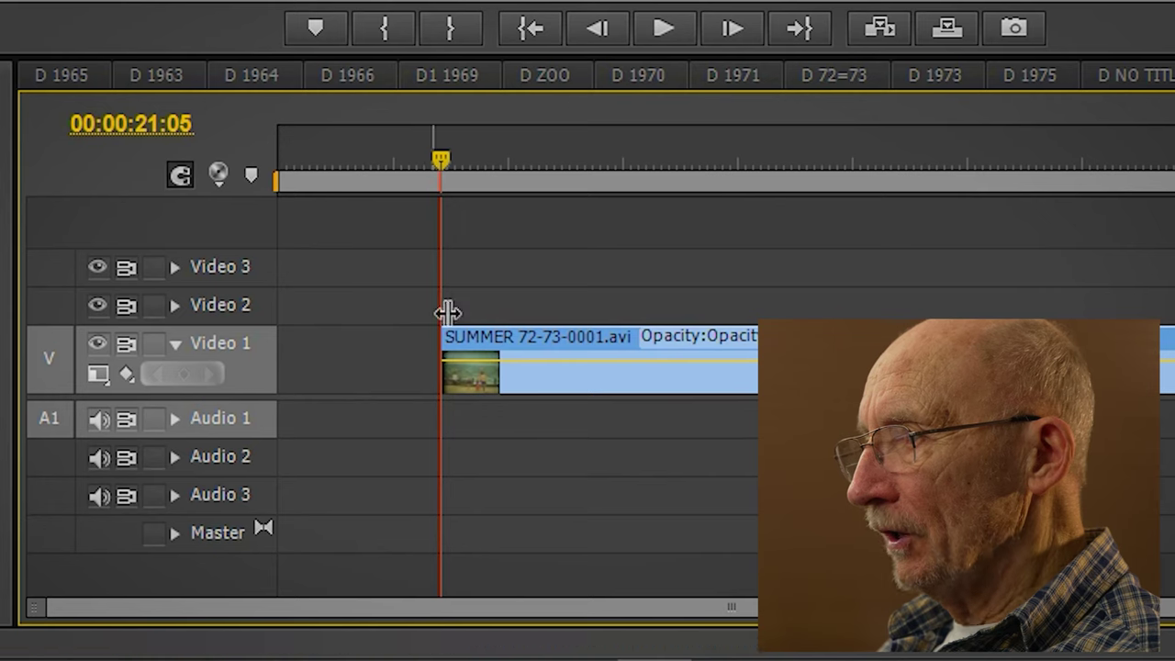
# - Apply picture correction effects to the SUMMER 72-73-0001.avi clip, judging the result on the frame at 00:00:35:10
pyautogui.moveTo(443, 159); pyautogui.dragTo(551, 193)
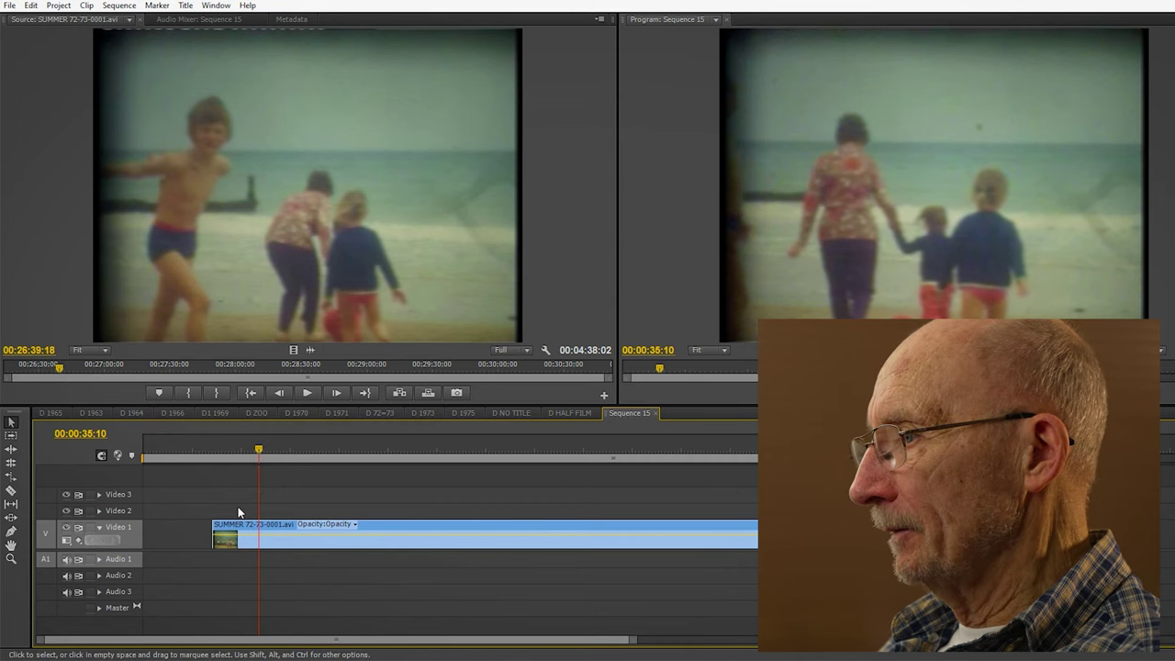
pyautogui.rightClick(377, 543)
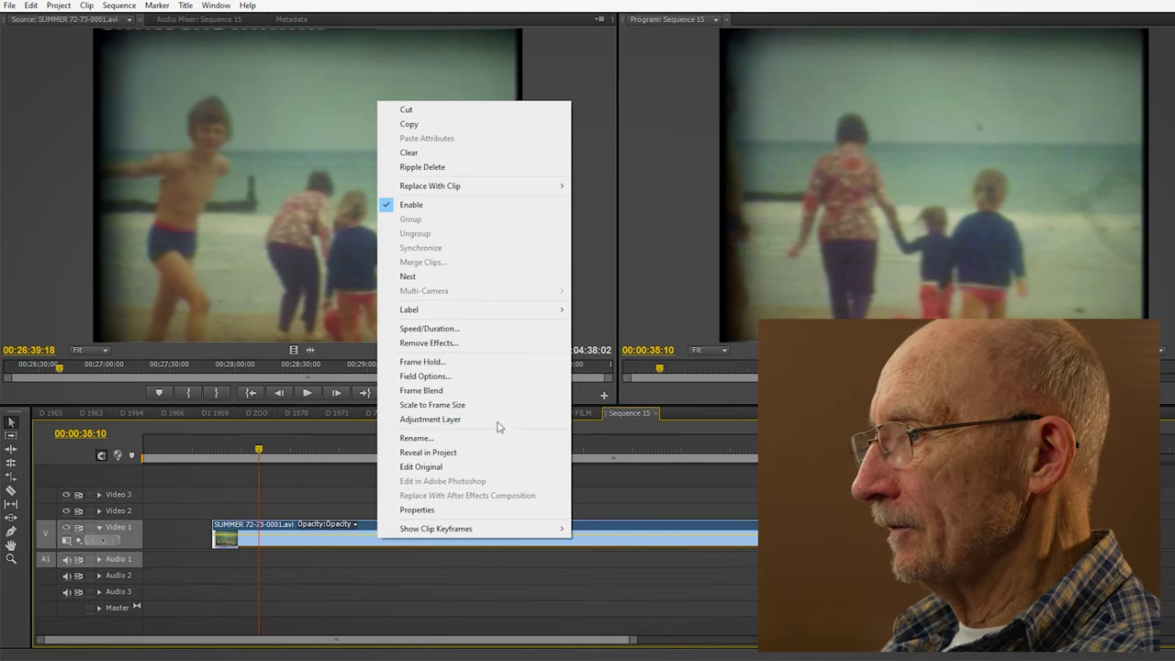
pyautogui.click(349, 545)
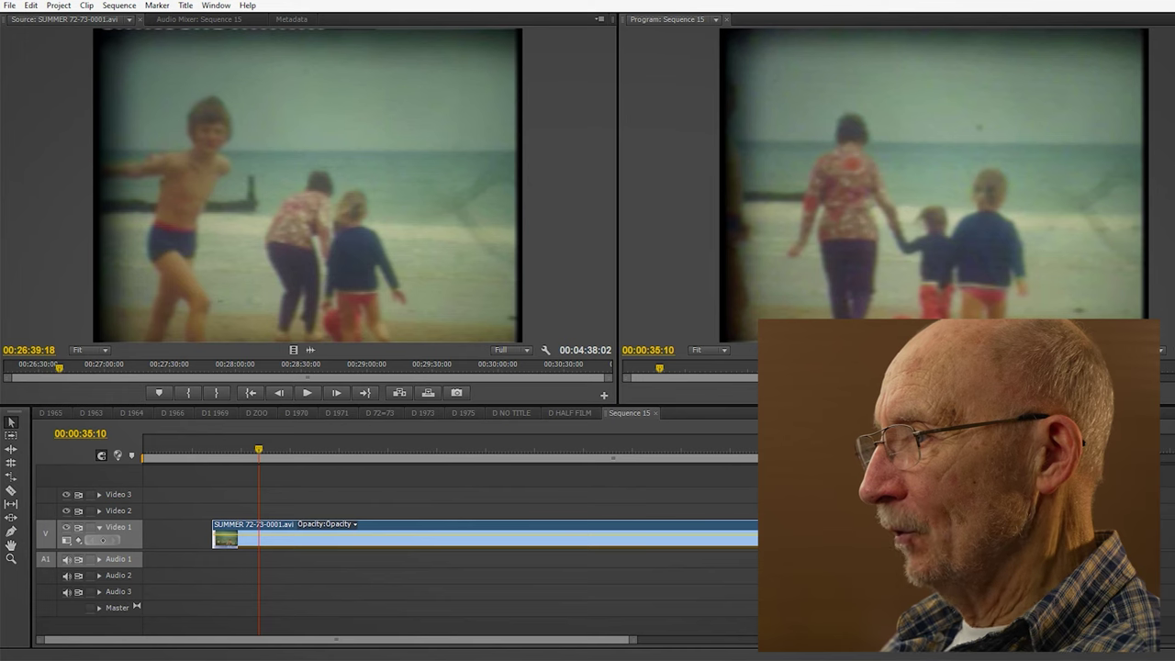
pyautogui.moveTo(82, 440); pyautogui.dragTo(413, 543)
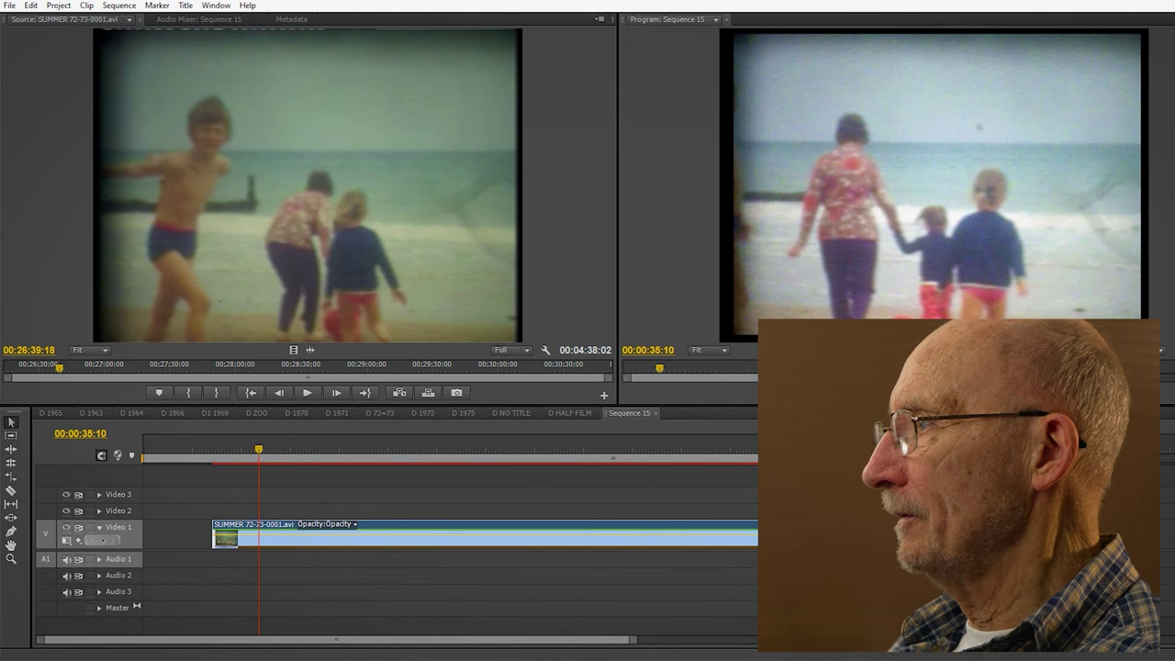
# - Play part of the corrected footage and split the clip at 00:02:16:15
pyautogui.press('space')
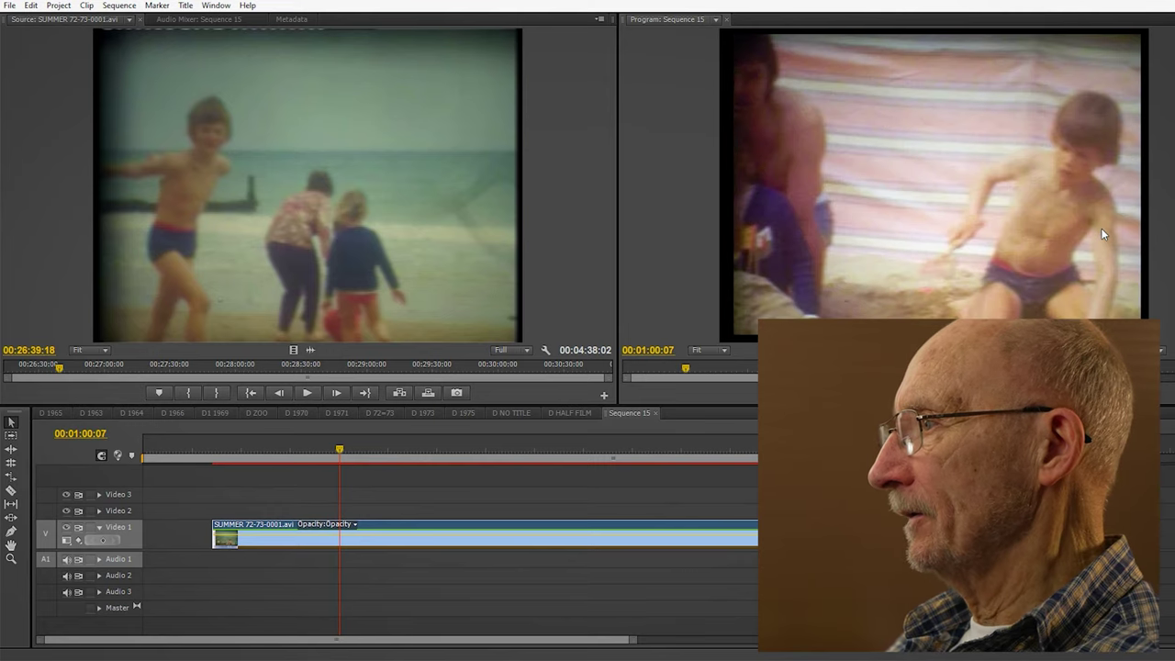
pyautogui.press('space')
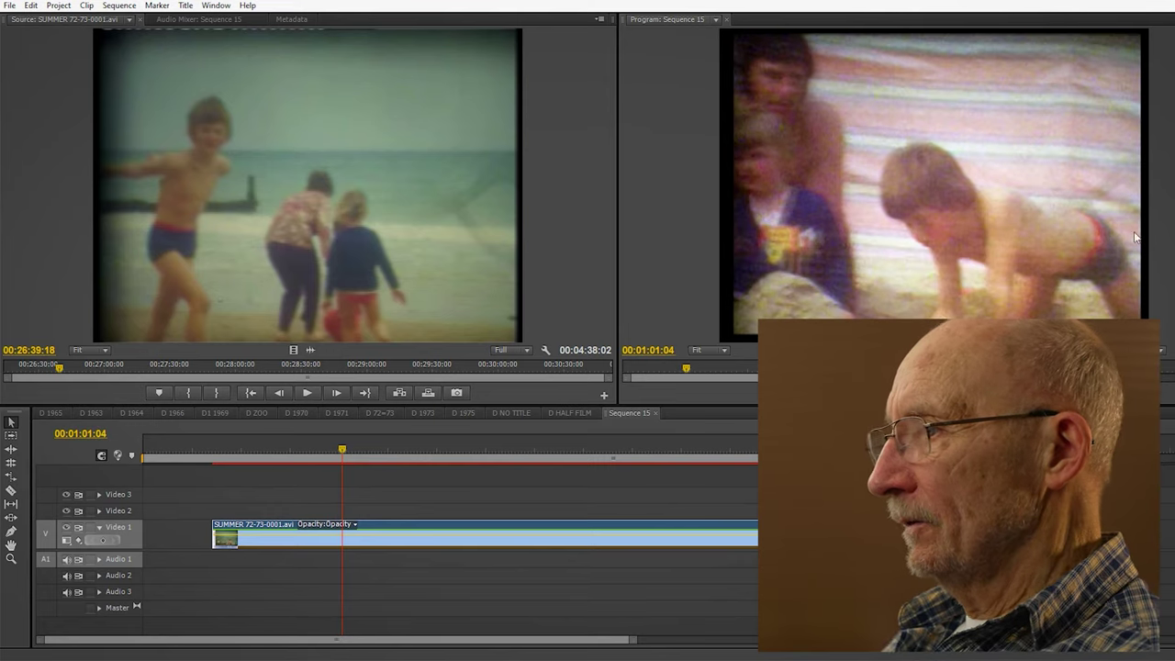
pyautogui.moveTo(344, 453); pyautogui.dragTo(587, 459)
pyautogui.press('c')
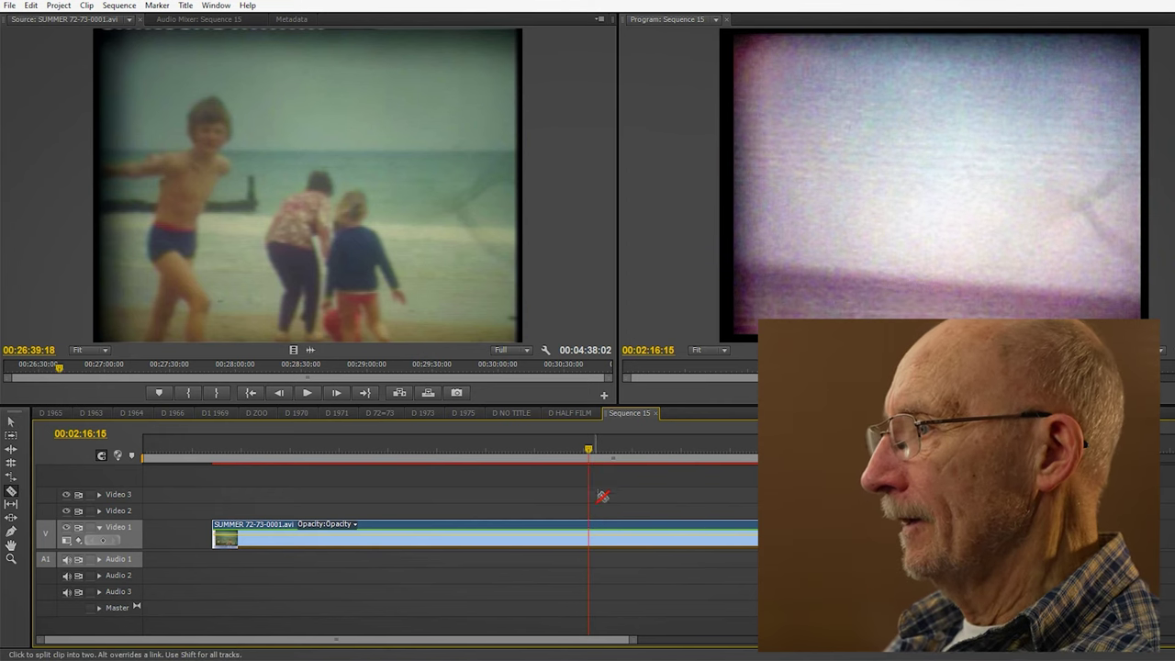
pyautogui.click(589, 535)
# - Split the clip at 00:02:41:00, delete the section between the two cuts and close the gap
pyautogui.moveTo(597, 450); pyautogui.dragTo(641, 466)
pyautogui.moveTo(642, 464); pyautogui.dragTo(668, 466)
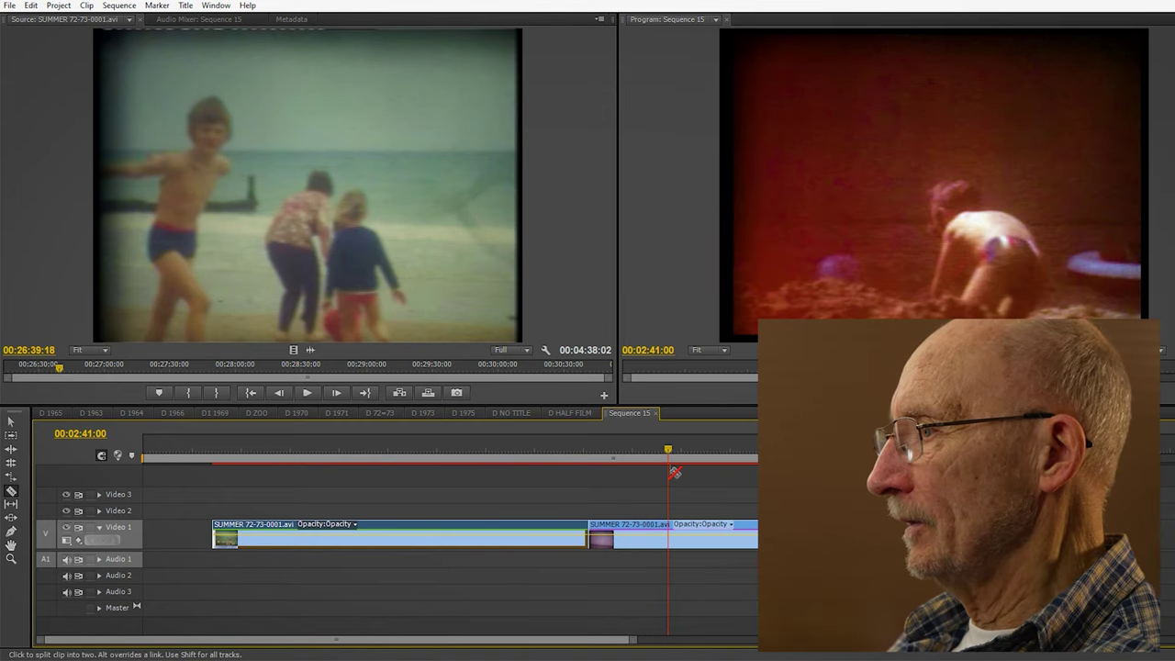
pyautogui.press('v')
pyautogui.click(657, 541)
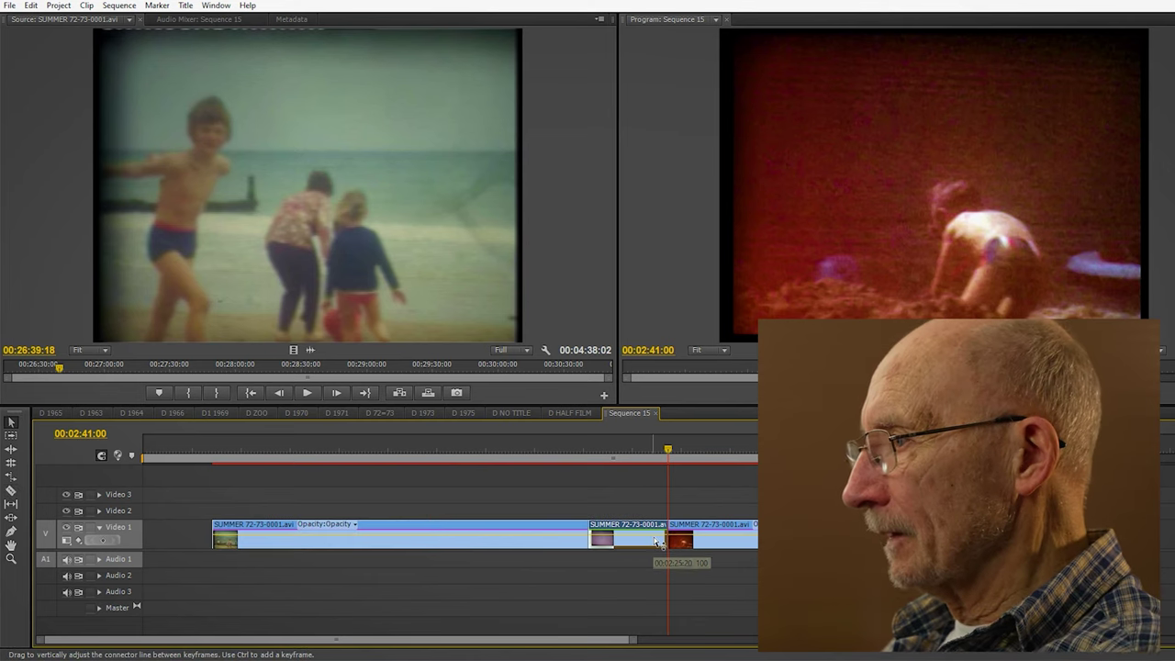
pyautogui.press('Delete')
pyautogui.rightClick(649, 529)
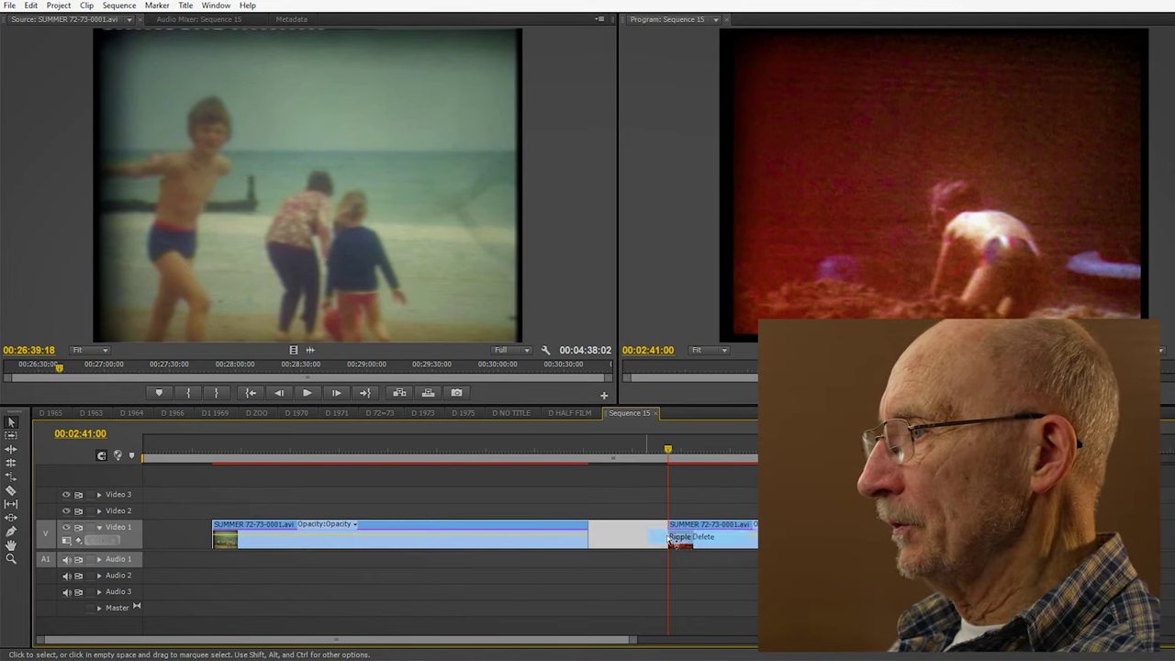
pyautogui.click(689, 536)
# - Cut the overexposed section from 00:02:24:05 to 00:02:26:12 out of the clip and close the gap
pyautogui.moveTo(582, 459); pyautogui.dragTo(603, 464)
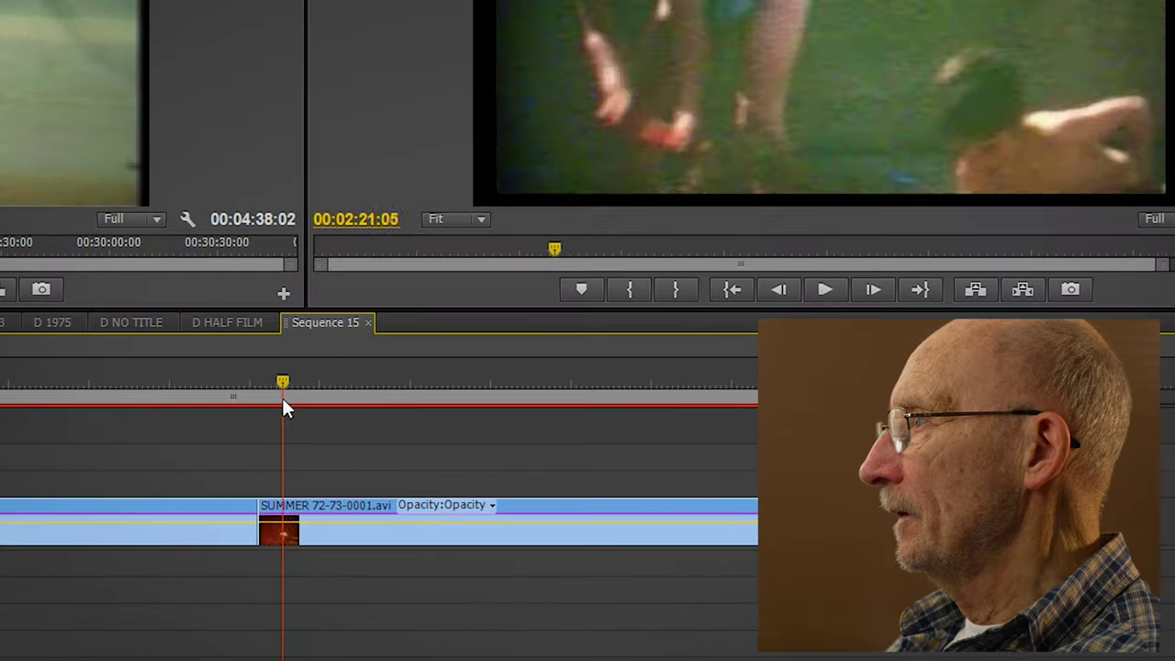
pyautogui.moveTo(283, 402)
pyautogui.mouseDown()
pyautogui.moveTo(345, 408)
pyautogui.moveTo(299, 404)
pyautogui.mouseUp()
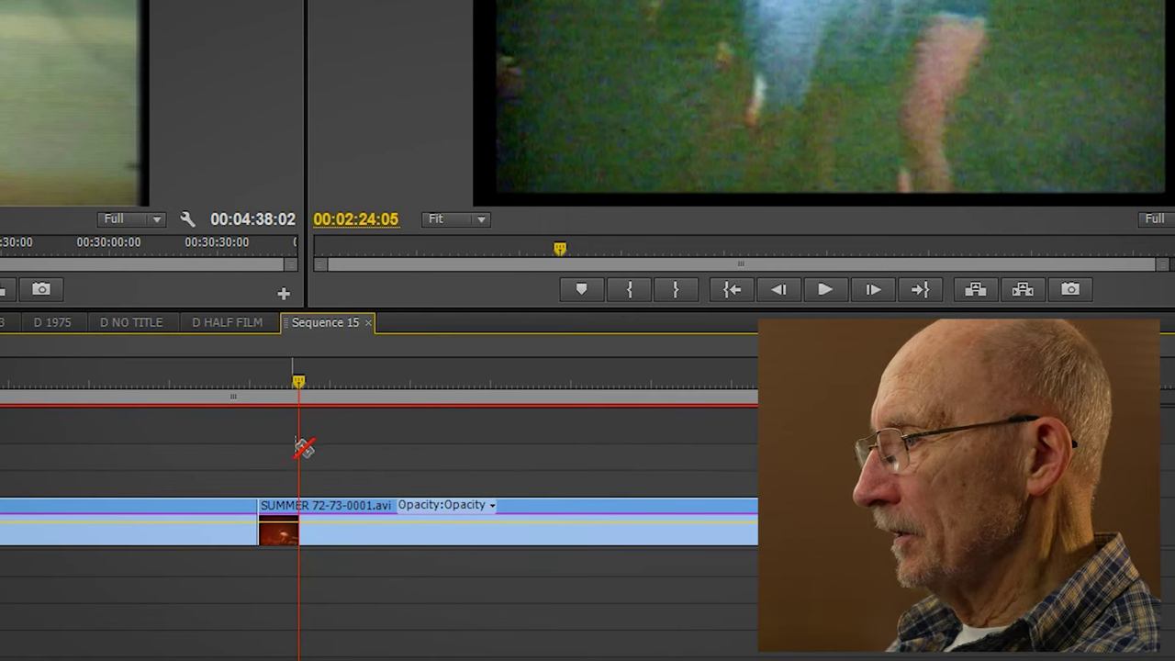
pyautogui.click(307, 509)
pyautogui.press('space')
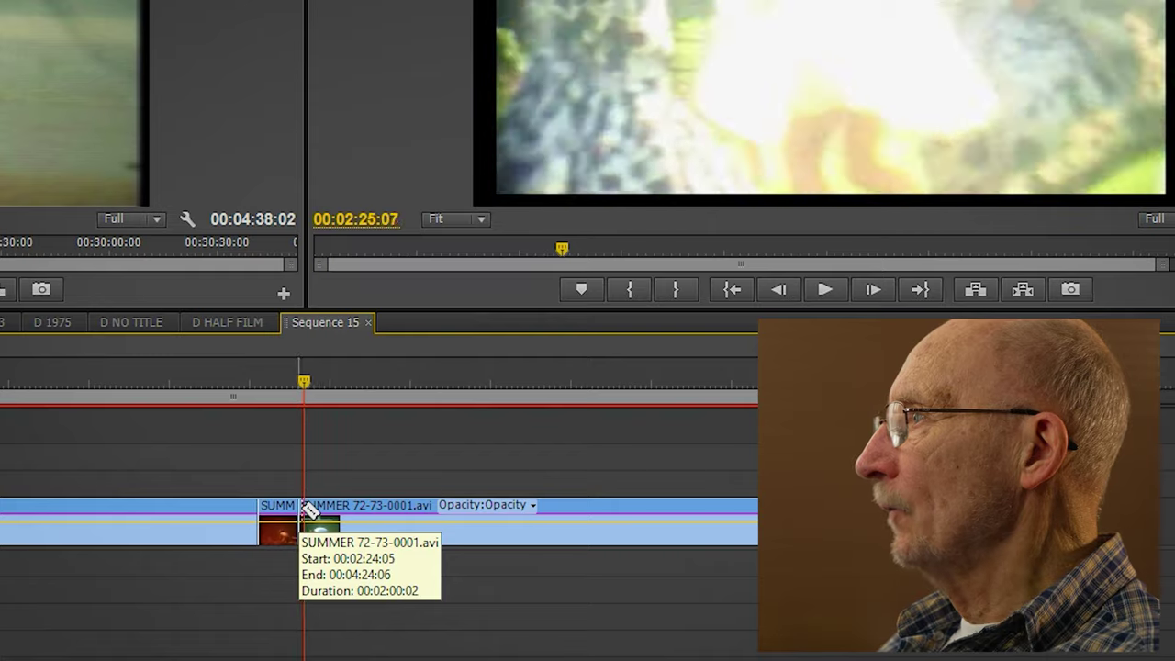
pyautogui.click(313, 518)
pyautogui.rightClick(306, 513)
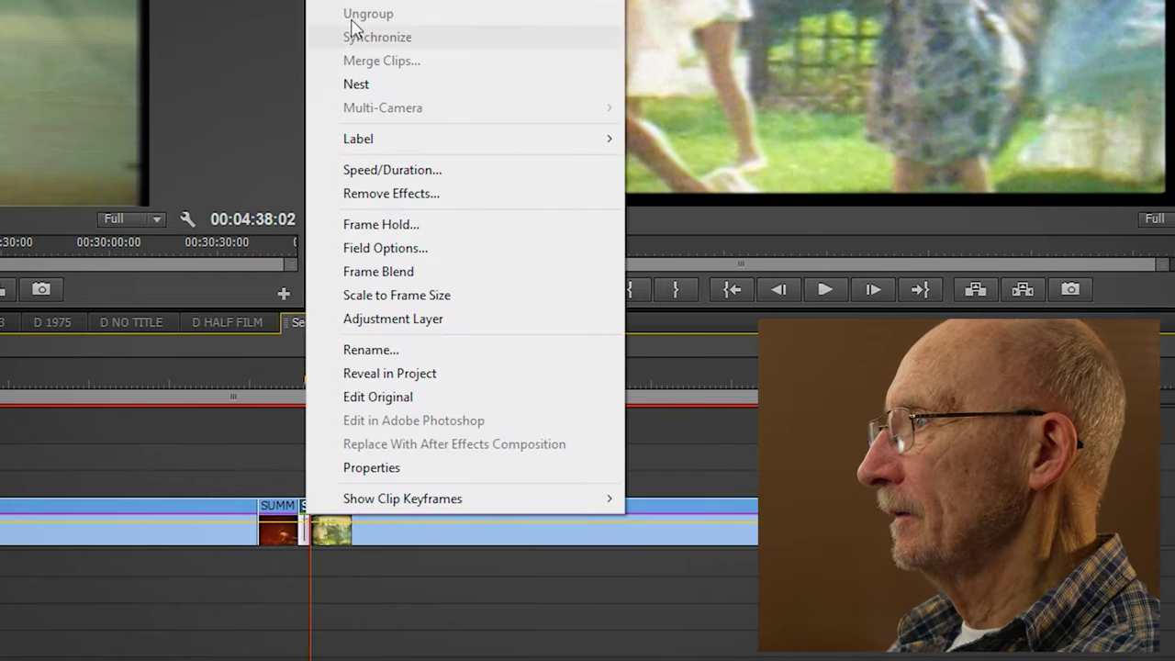
pyautogui.press('Escape')
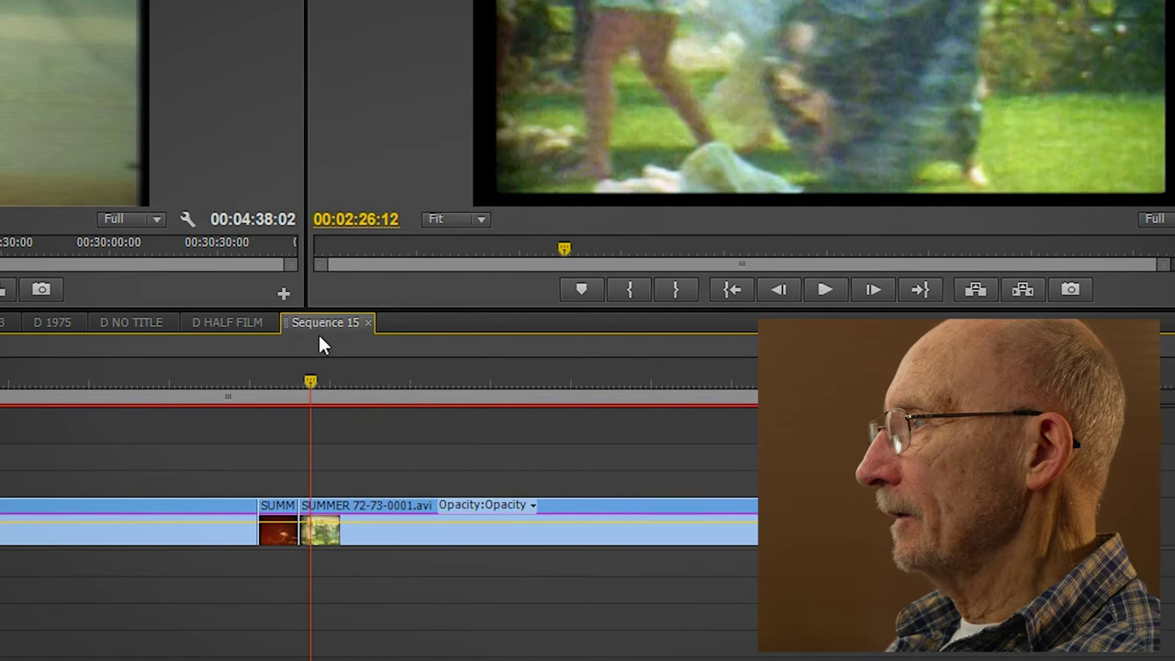
# - Delete the footage after 00:03:59:10 and put a short transition on the end of the last clip
pyautogui.moveTo(318, 381); pyautogui.dragTo(637, 406)
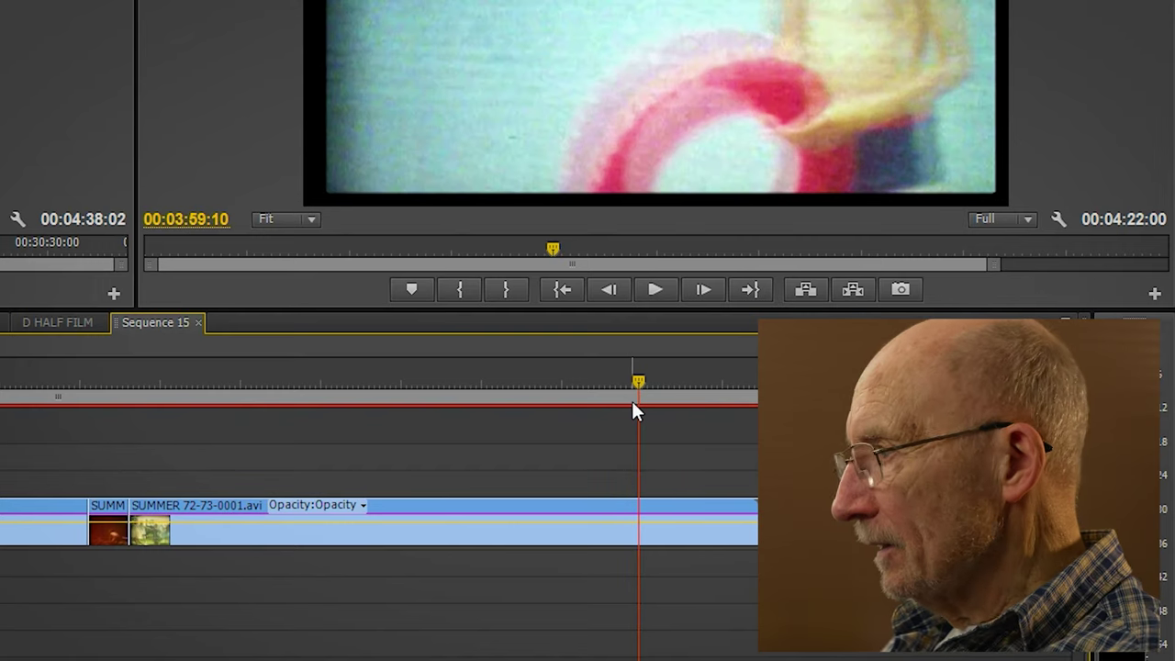
pyautogui.press('c')
pyautogui.click(640, 514)
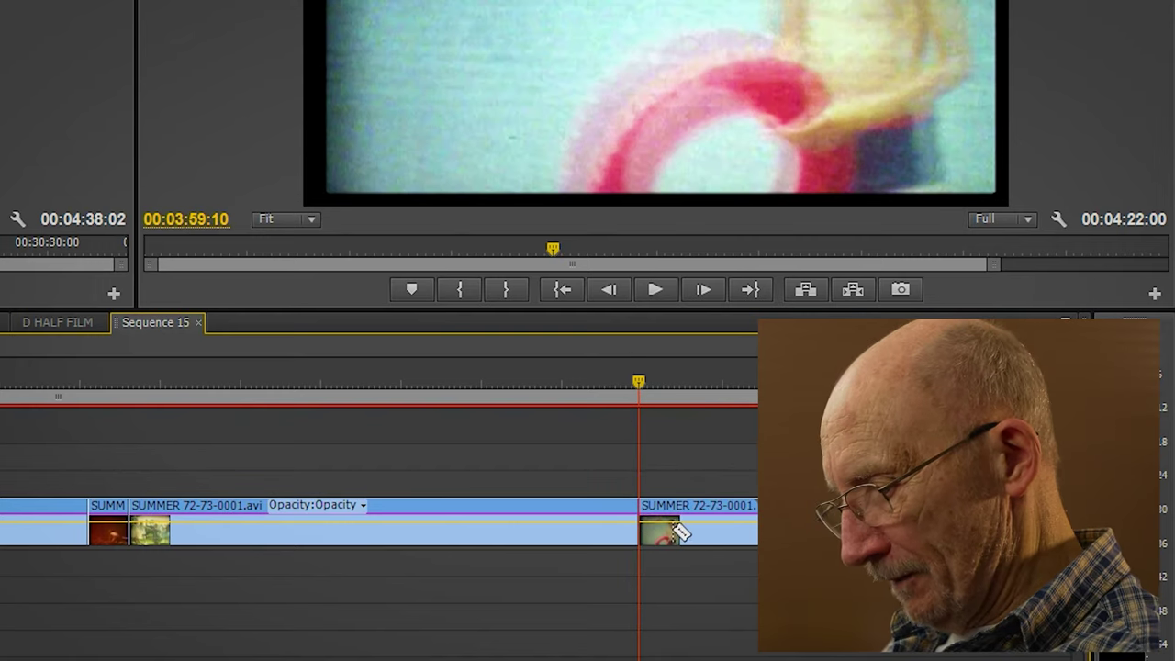
pyautogui.rightClick(718, 514)
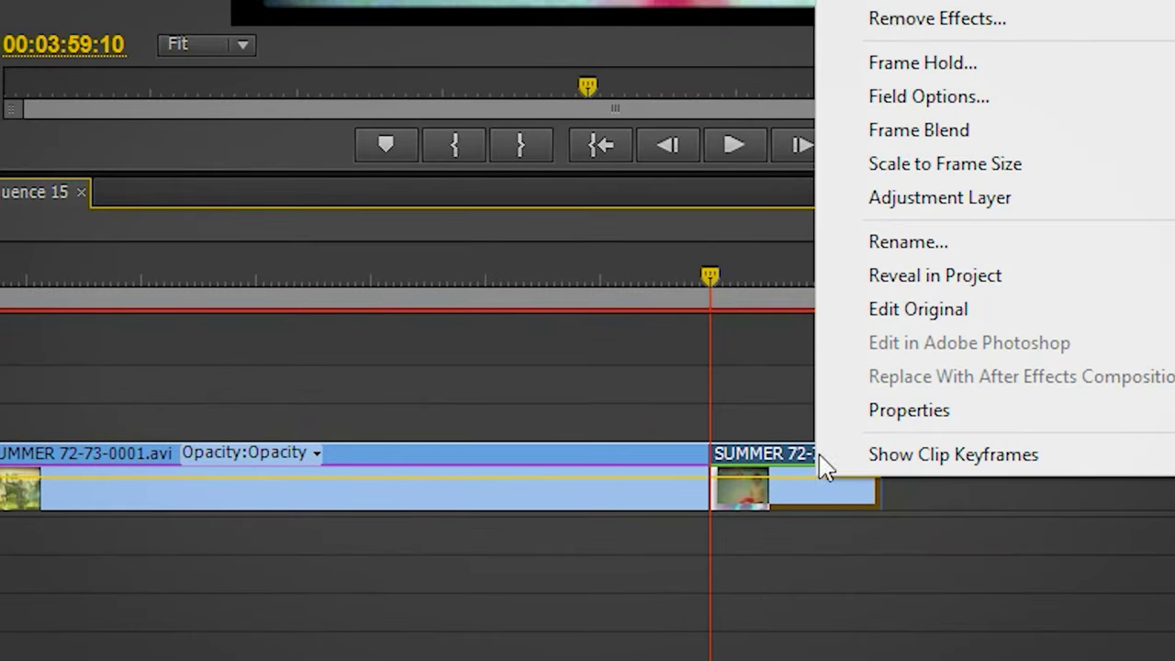
pyautogui.press('Delete')
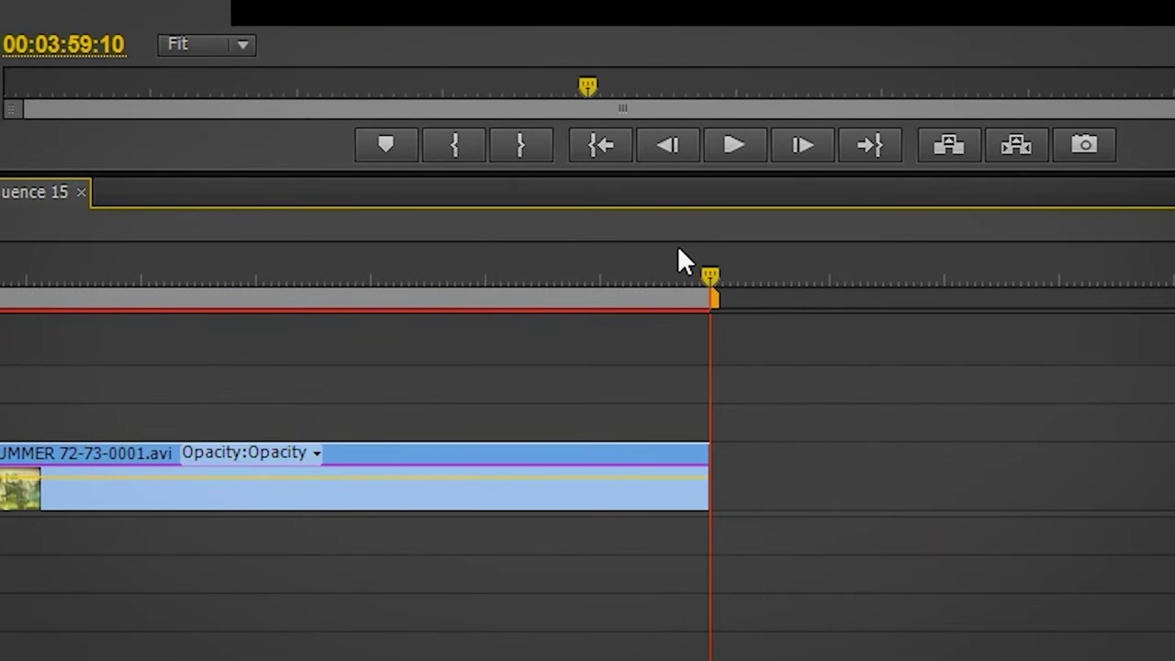
pyautogui.moveTo(698, 265); pyautogui.dragTo(699, 266)
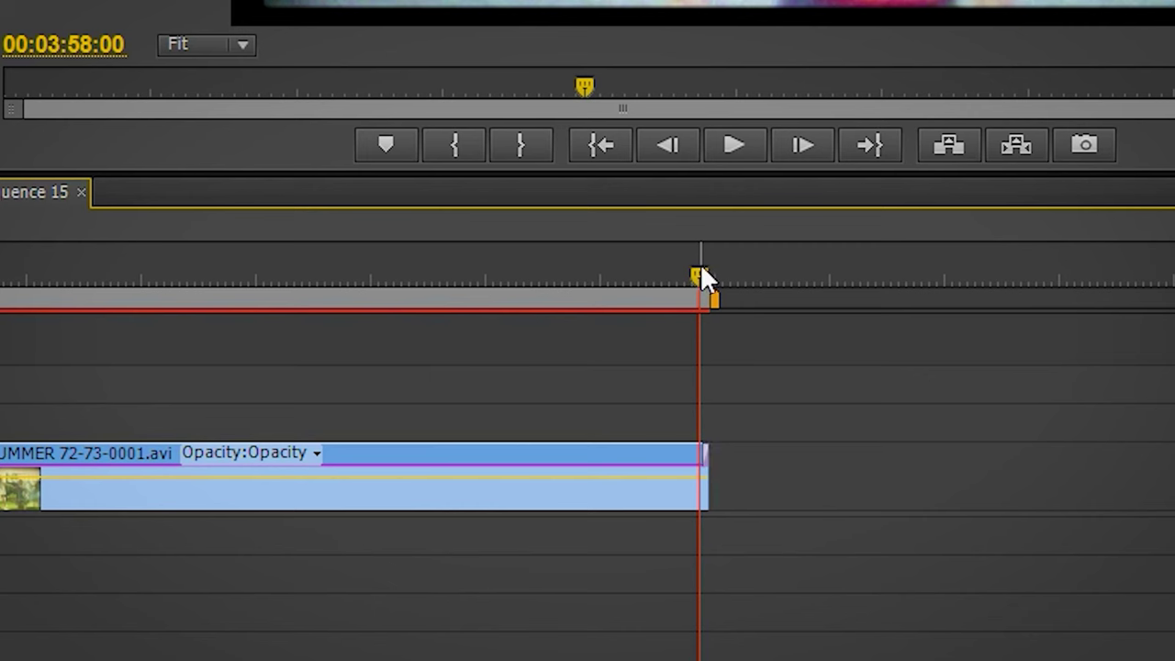
pyautogui.moveTo(701, 268); pyautogui.dragTo(712, 271)
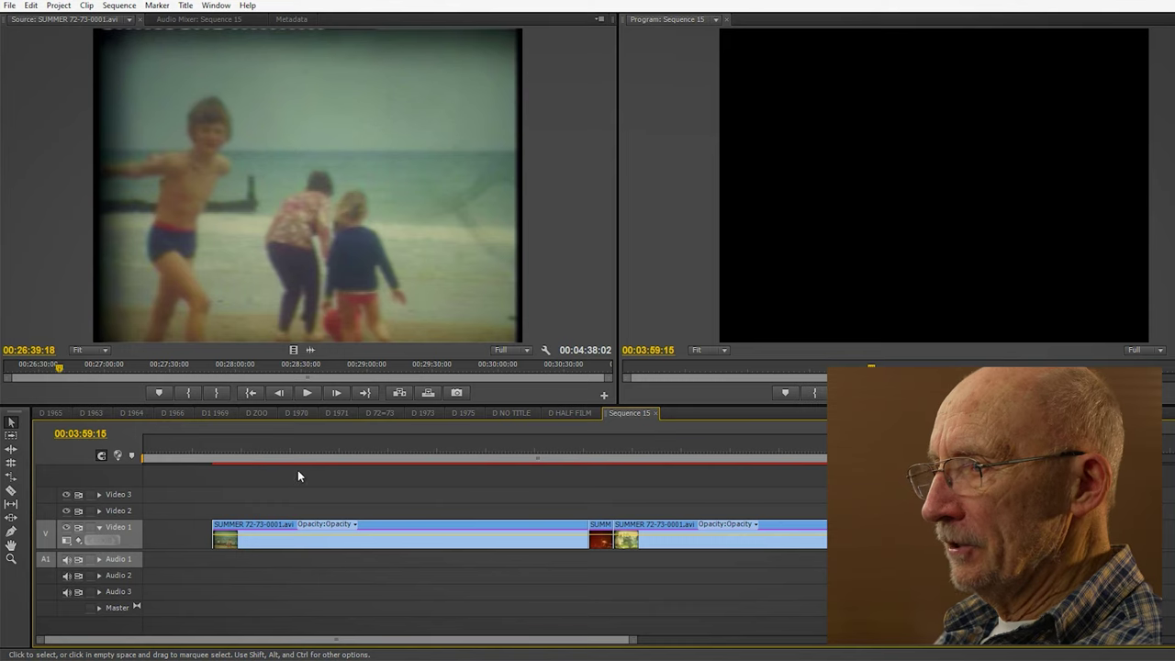
# - Move the three clips together on Video 1 so that the first one starts at 00:00:03:00
pyautogui.moveTo(151, 455); pyautogui.dragTo(173, 459)
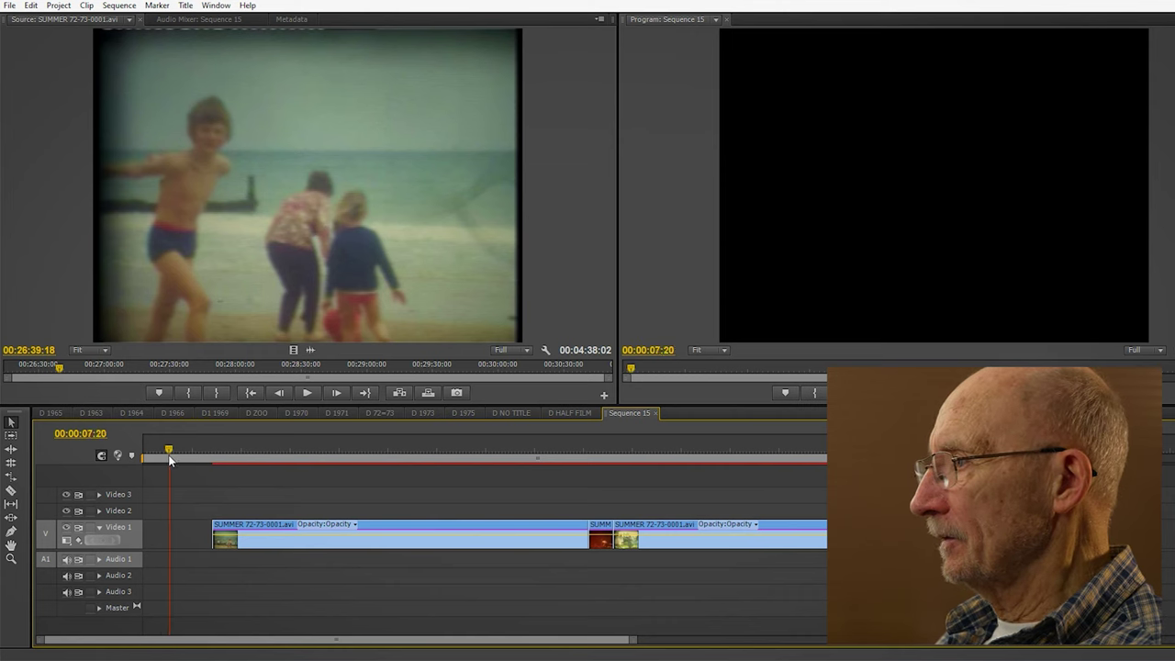
pyautogui.moveTo(163, 461); pyautogui.dragTo(153, 455)
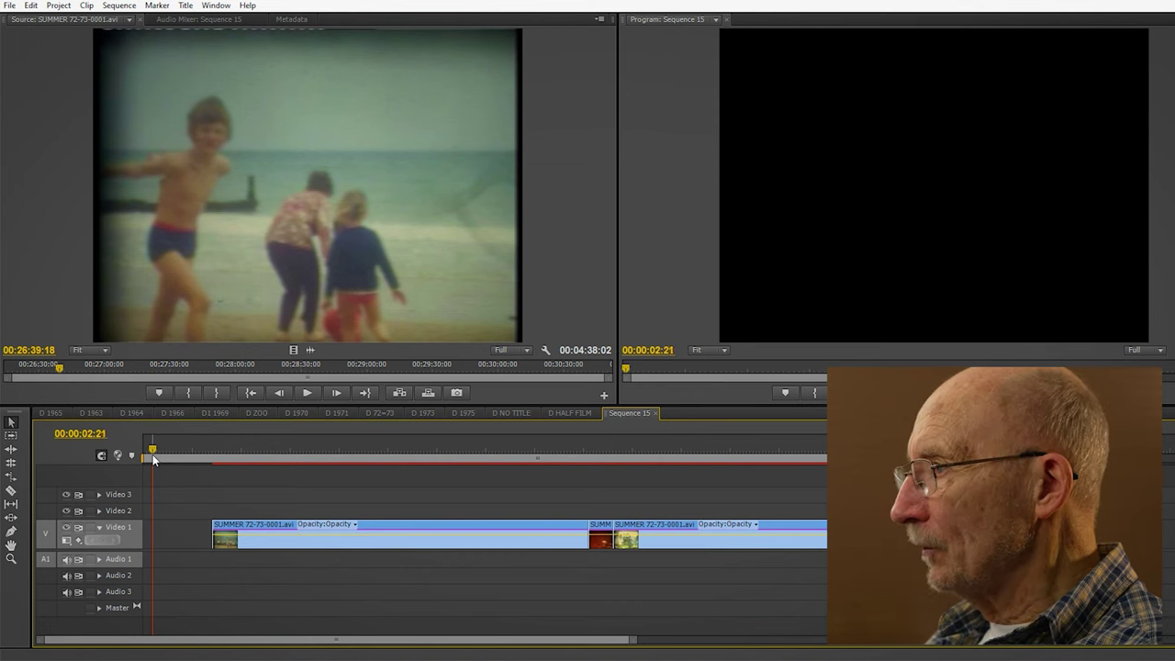
pyautogui.hotkey('ctrl', 's')
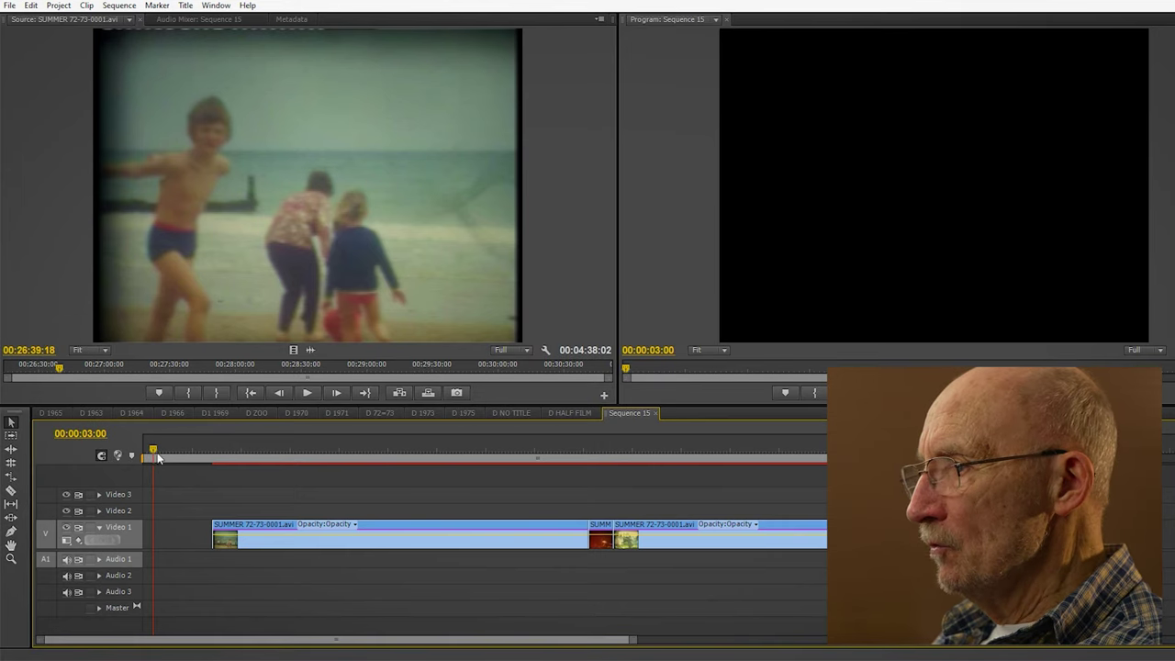
pyautogui.moveTo(250, 540); pyautogui.dragTo(225, 541)
pyautogui.rightClick(579, 540)
pyautogui.click(581, 540)
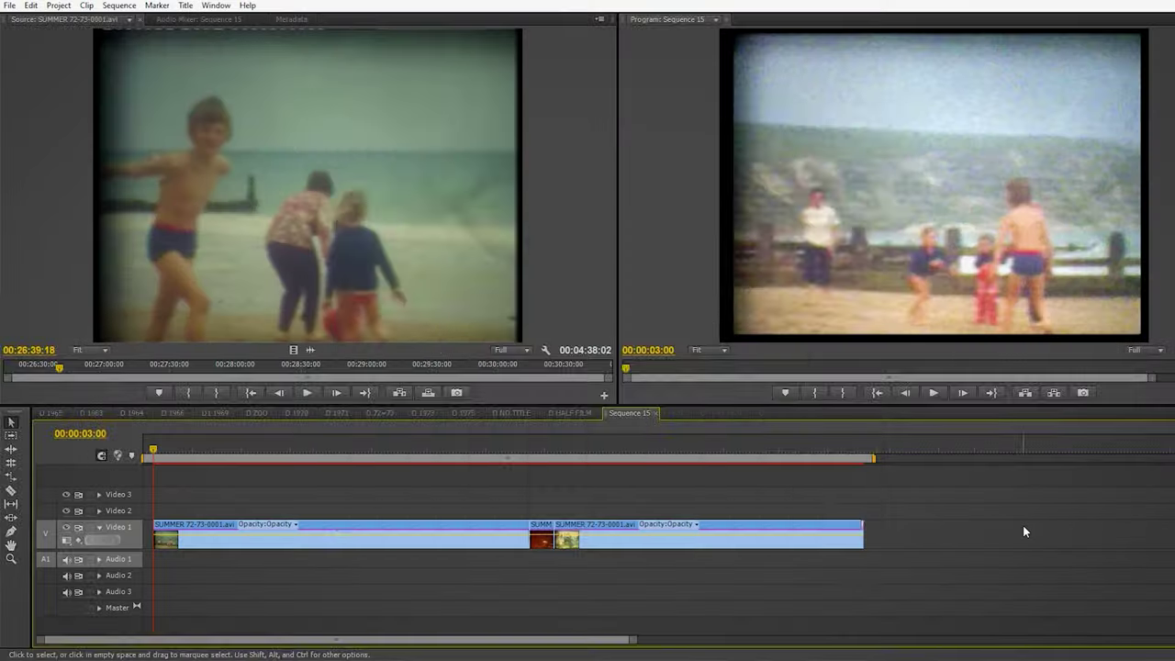
# - Open the export settings for the edited sequence
pyautogui.hotkey('ctrl', 'm')
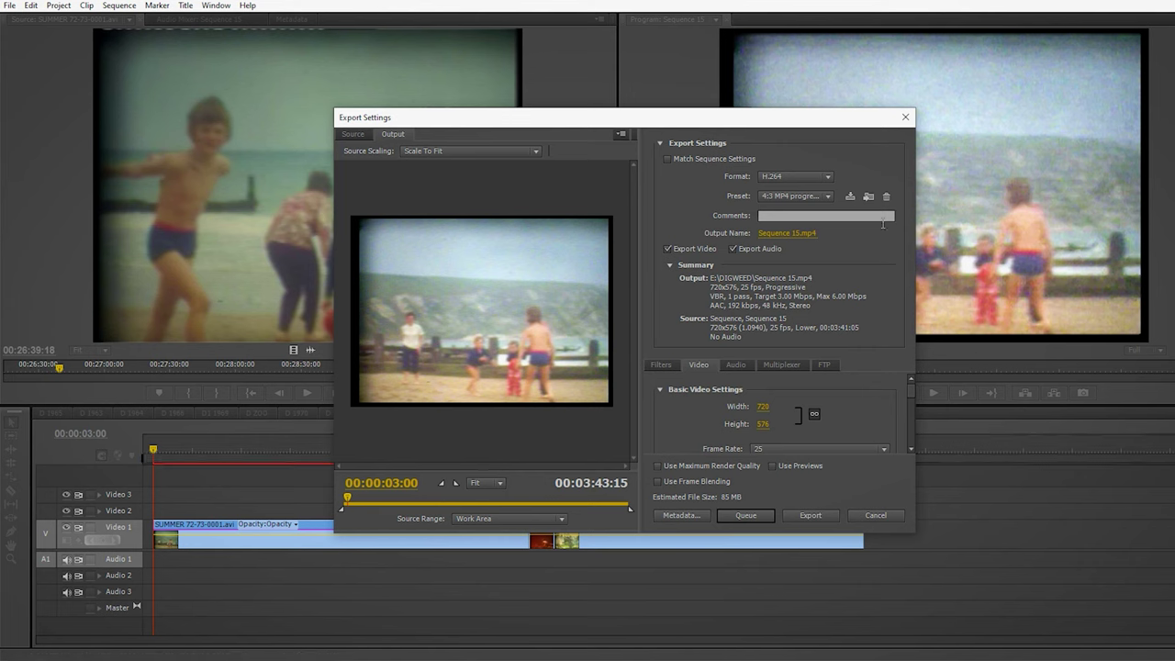